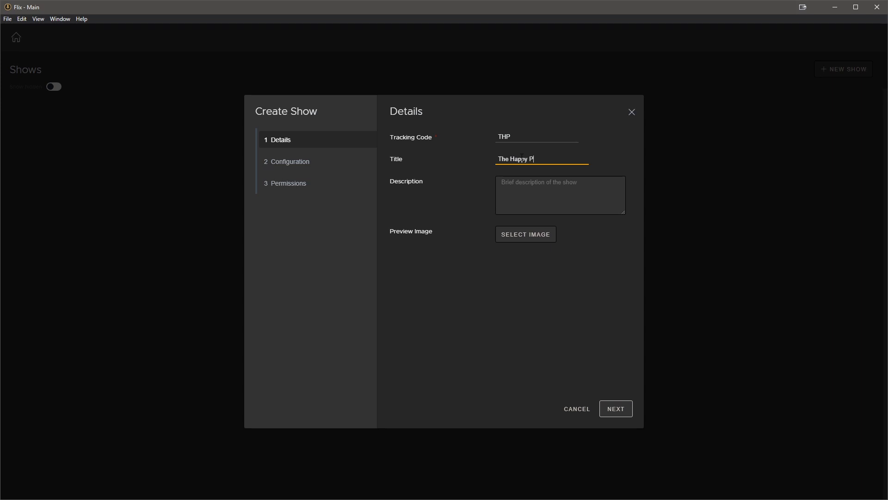
- Give the show the description "A royal statue makes friends with a small swallow." and use thp.gif as its preview image
{"action": "left_click", "coordinate": [529, 190]}
{"action": "type", "text": "A royal statue makes friends with a small swallow."}
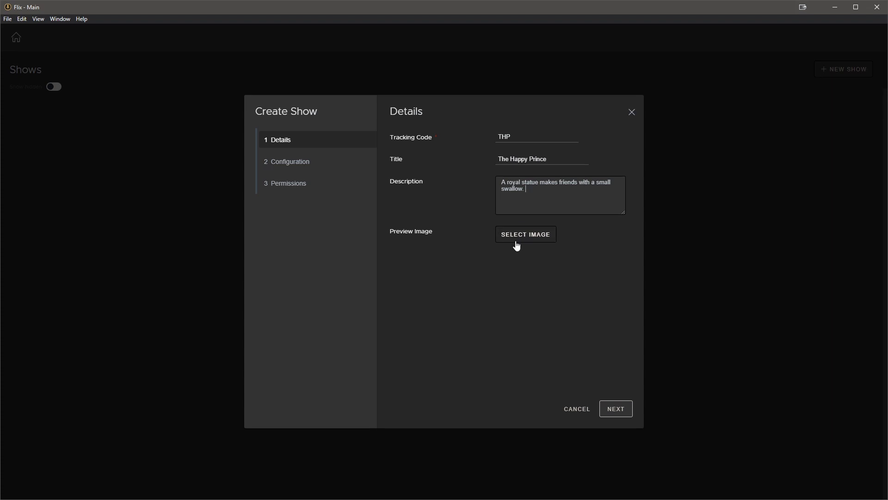
{"action": "left_click", "coordinate": [516, 238]}
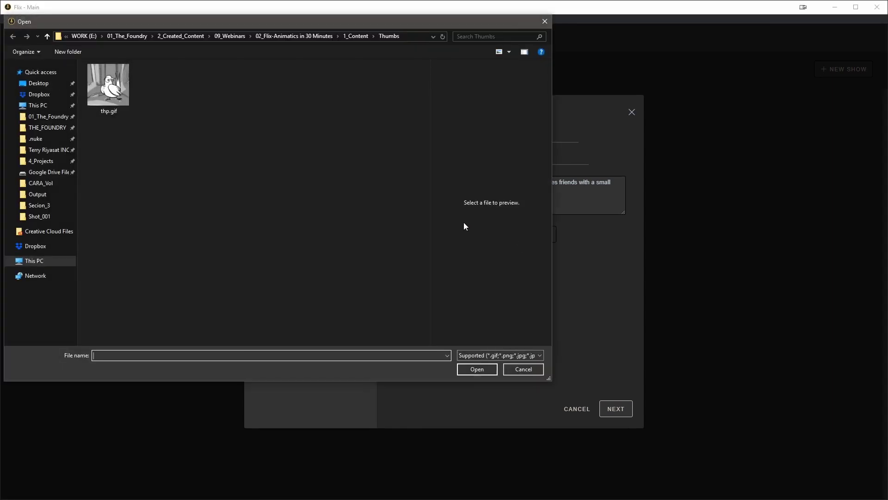
{"action": "left_click", "coordinate": [115, 87]}
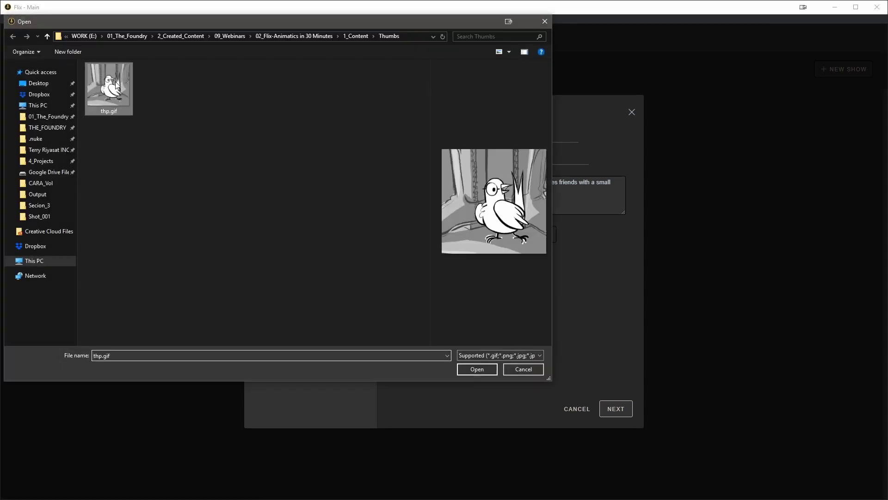
{"action": "left_click", "coordinate": [484, 369]}
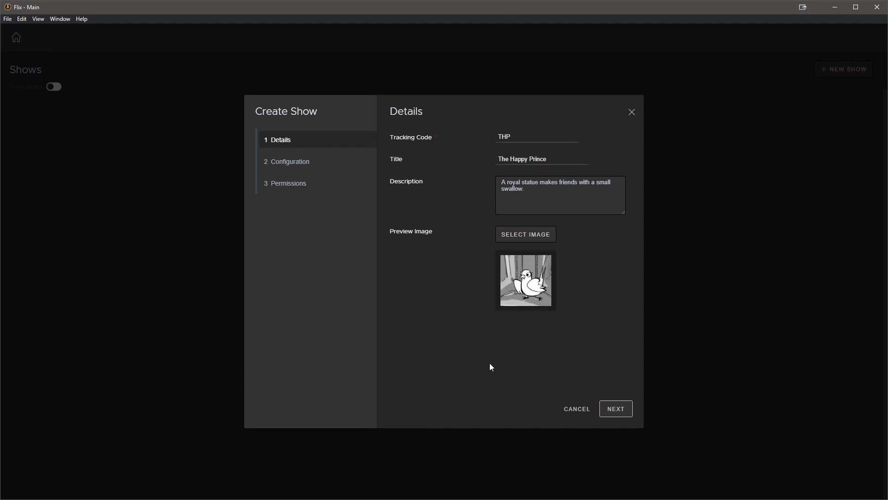
{"action": "left_click", "coordinate": [607, 412]}
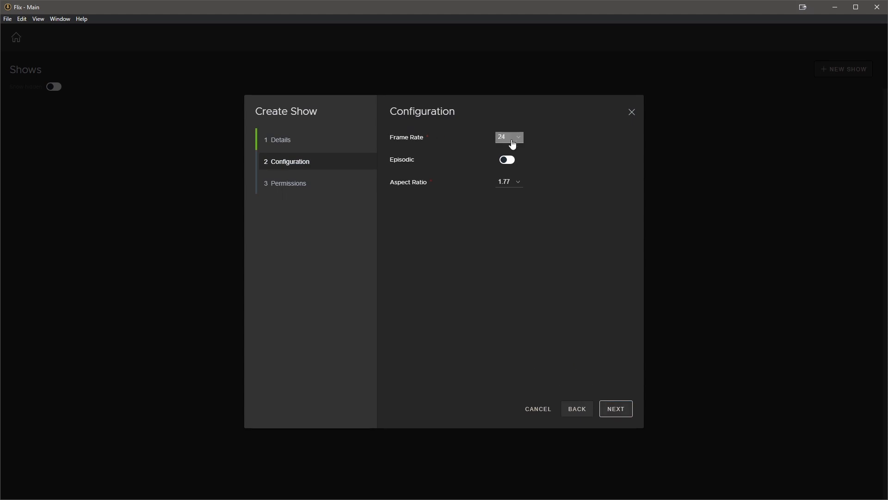
- Try the Episodic option, switch it back off, and accept the show configuration
{"action": "left_click", "coordinate": [506, 161]}
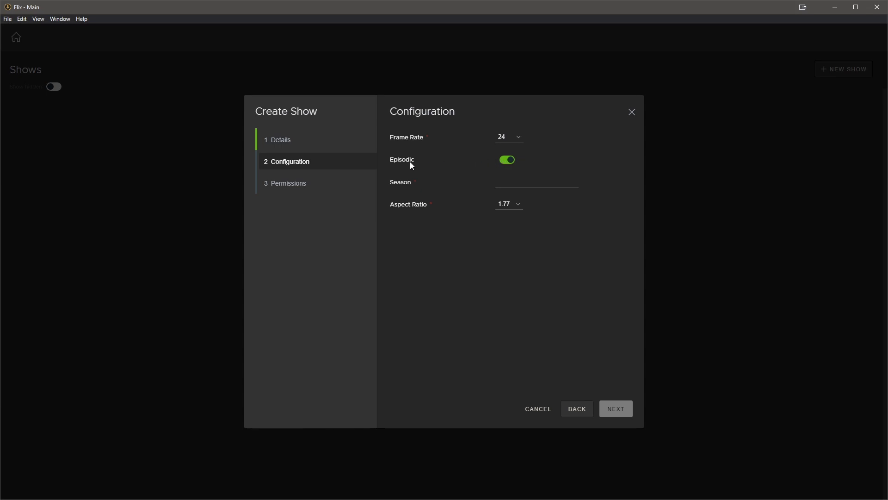
{"action": "left_click", "coordinate": [508, 160]}
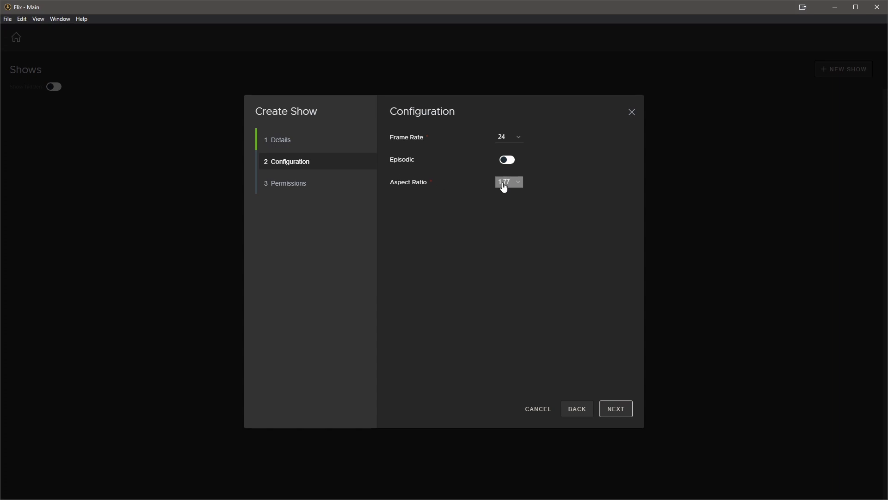
{"action": "left_click", "coordinate": [610, 409]}
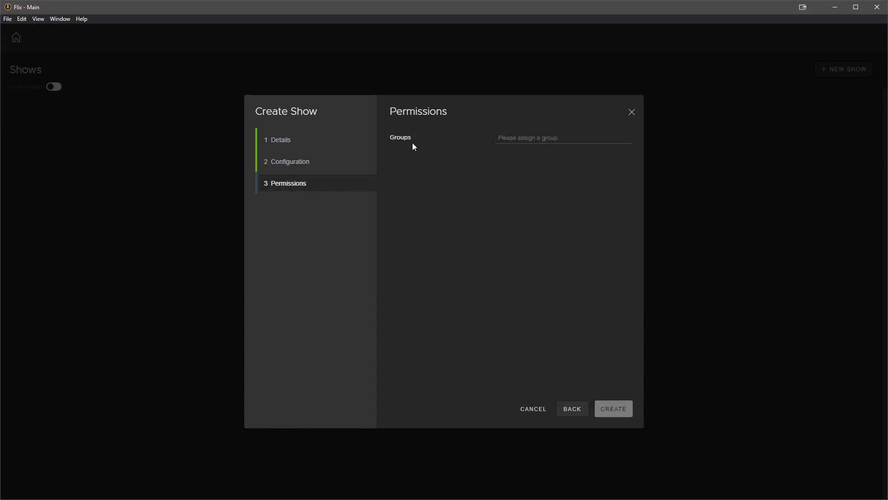
- Assign the default group to the show's permissions and create the show
{"action": "left_click", "coordinate": [560, 137]}
{"action": "left_click", "coordinate": [559, 138]}
{"action": "left_click", "coordinate": [527, 162]}
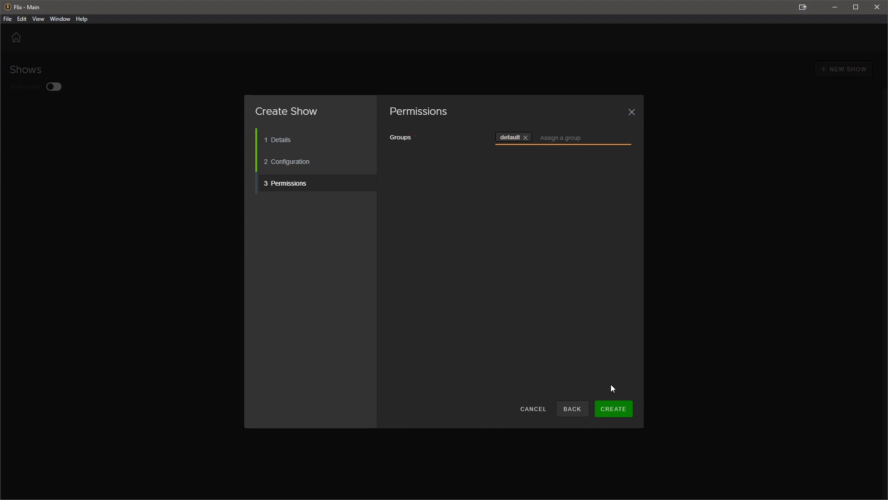
{"action": "left_click", "coordinate": [614, 411]}
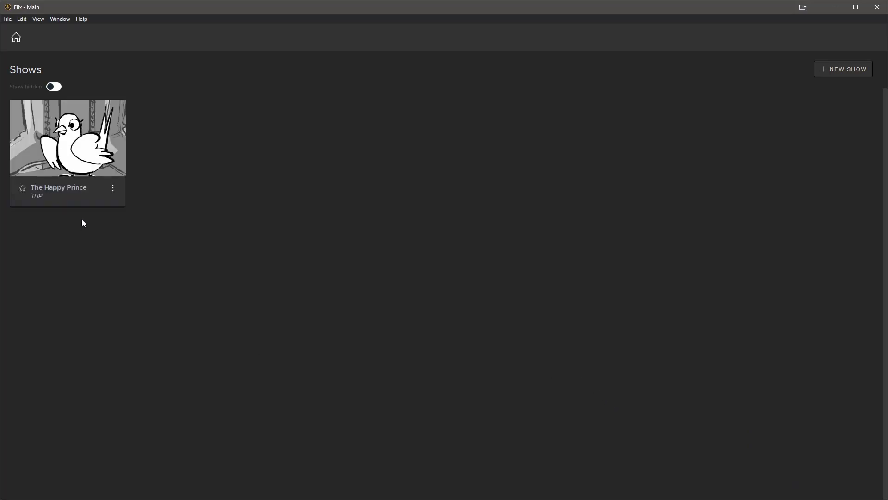
- Open The Happy Prince show and create a sequence with tracking code 01, title "The Rainy Nap" and act 1
{"action": "mouse_move", "coordinate": [32, 170]}
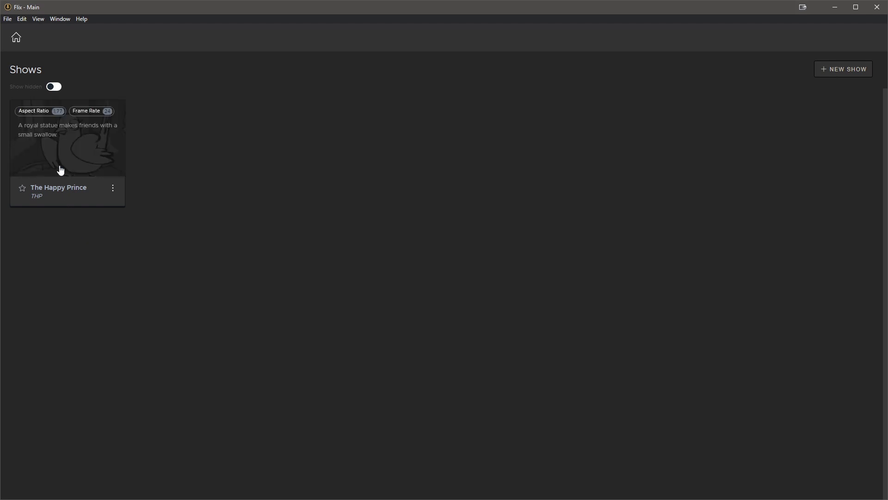
{"action": "left_click", "coordinate": [86, 153]}
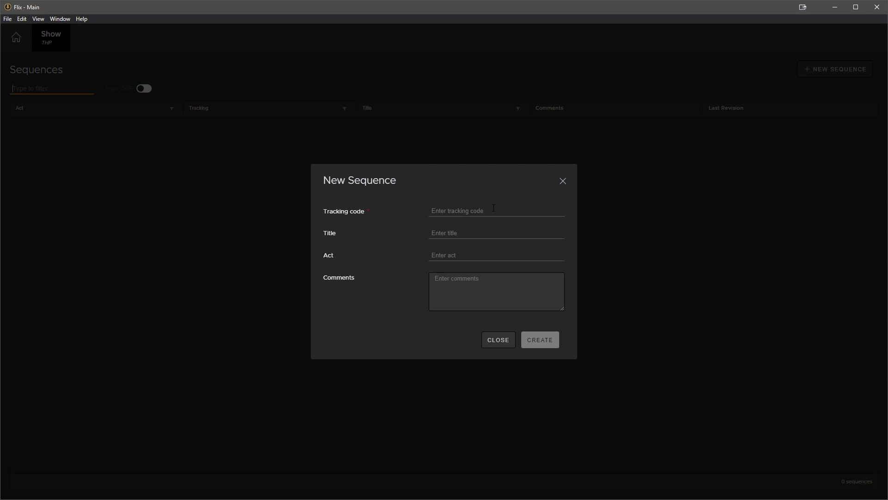
{"action": "left_click", "coordinate": [494, 208]}
{"action": "type", "text": "01"}
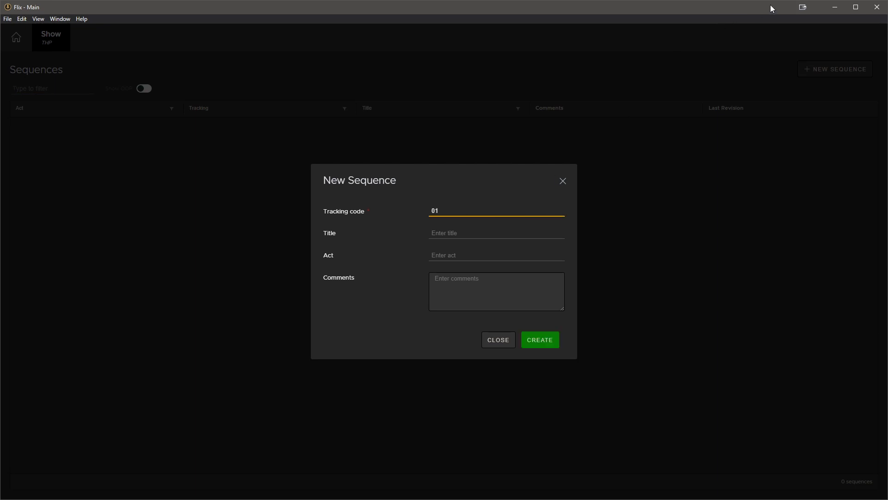
{"action": "left_click", "coordinate": [549, 235]}
{"action": "type", "text": "The Rainy Nap"}
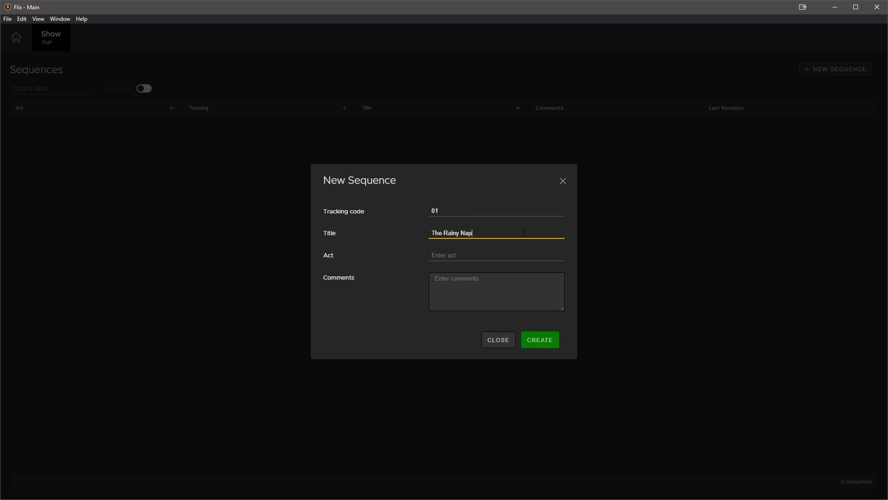
{"action": "left_click", "coordinate": [511, 255]}
{"action": "type", "text": "1"}
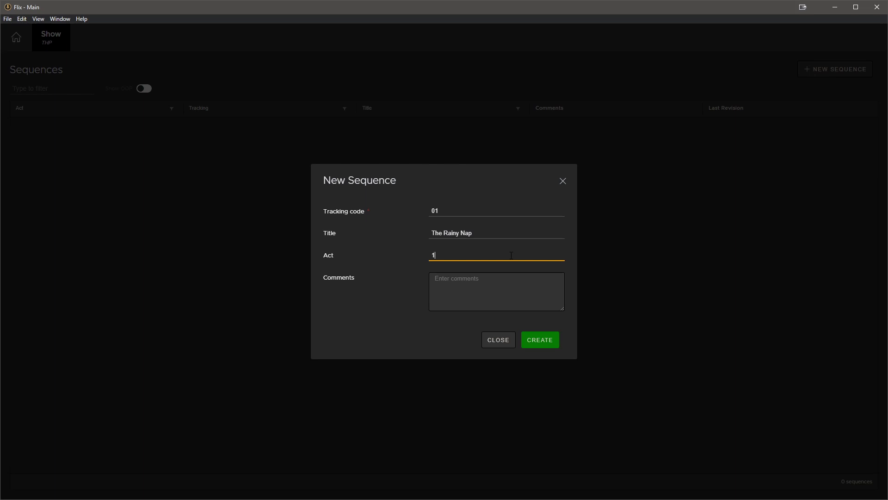
{"action": "left_click", "coordinate": [547, 341]}
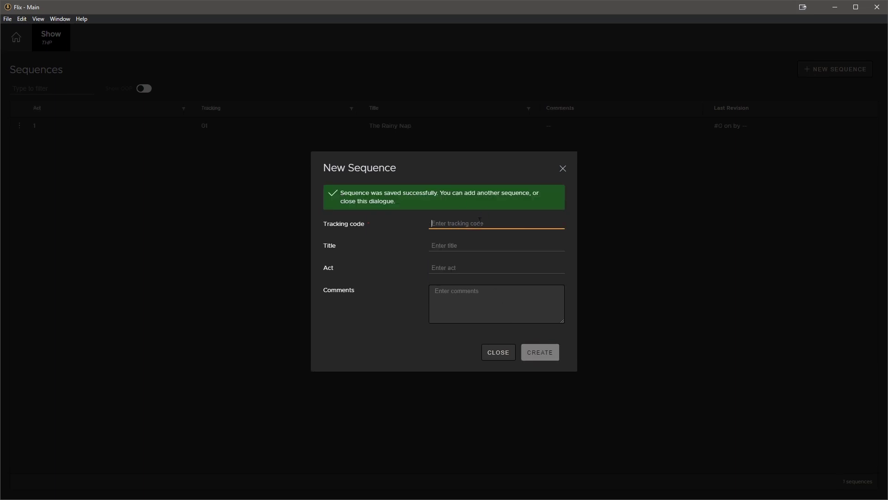
- Create a second sequence with tracking code 02, title "The Chase Begins" and act 2
{"action": "type", "text": "02"}
{"action": "key", "text": "Tab"}
{"action": "type", "text": "The Chase Begins"}
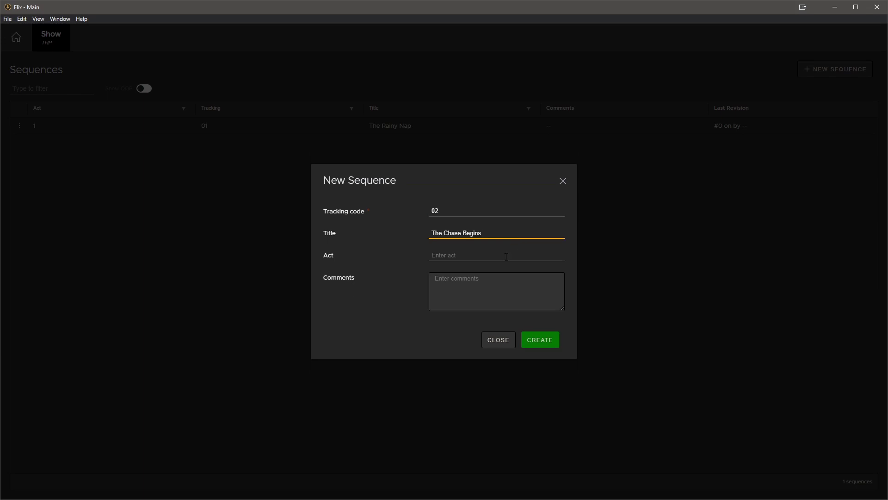
{"action": "key", "text": "Tab"}
{"action": "type", "text": "2"}
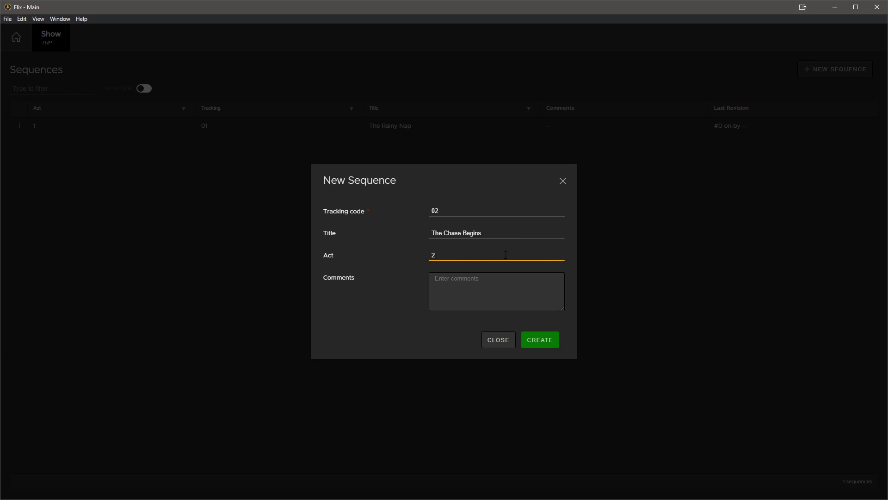
{"action": "left_click", "coordinate": [529, 345]}
- Create a third sequence with tracking code 03, title "The Long Walk Home" and act 3, and finish adding sequences
{"action": "type", "text": "03"}
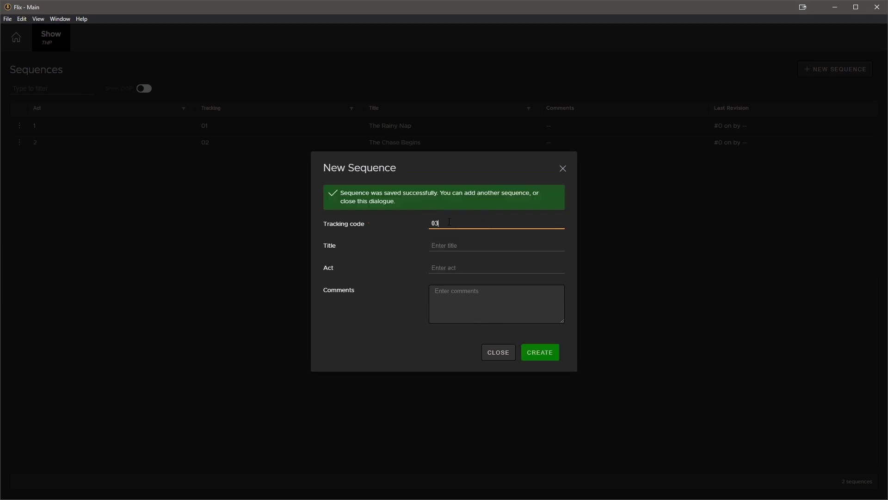
{"action": "key", "text": "Tab"}
{"action": "type", "text": "The Long Walk Home"}
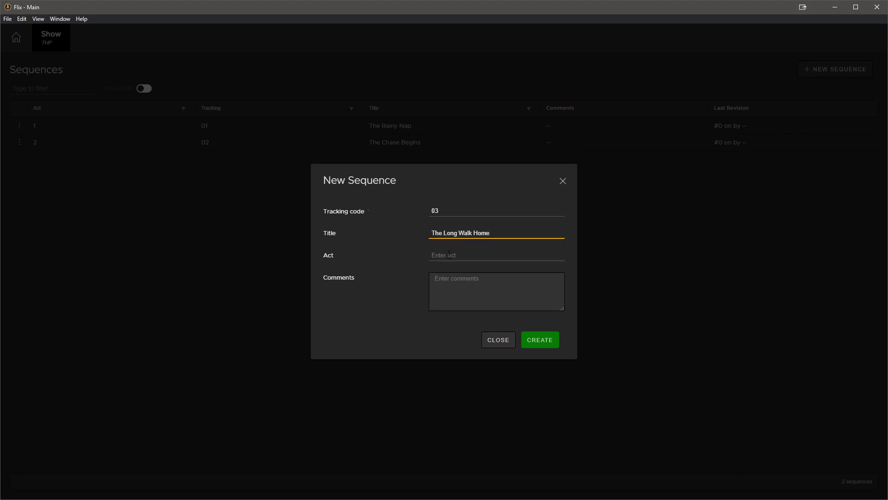
{"action": "left_click", "coordinate": [449, 254]}
{"action": "type", "text": "3"}
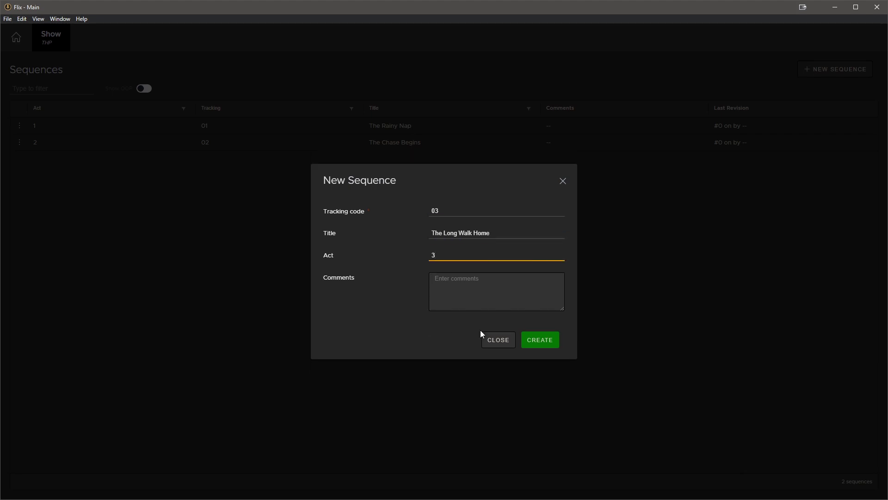
{"action": "left_click", "coordinate": [540, 347]}
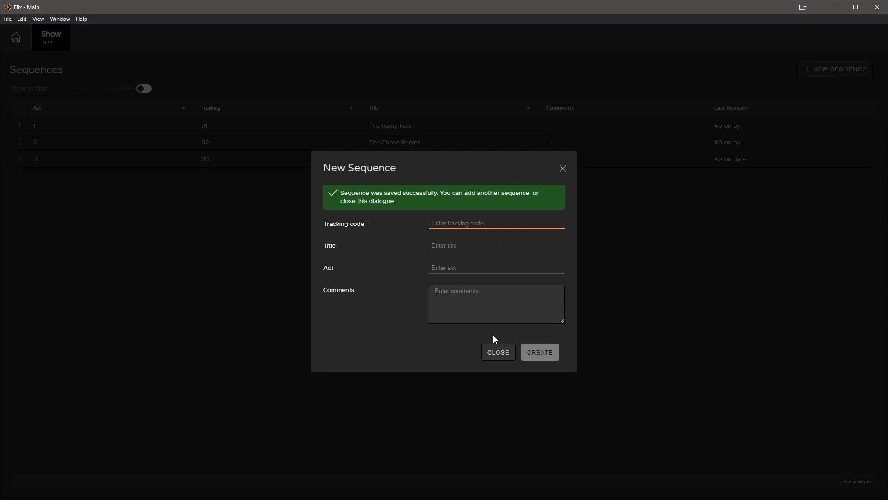
{"action": "left_click", "coordinate": [498, 352]}
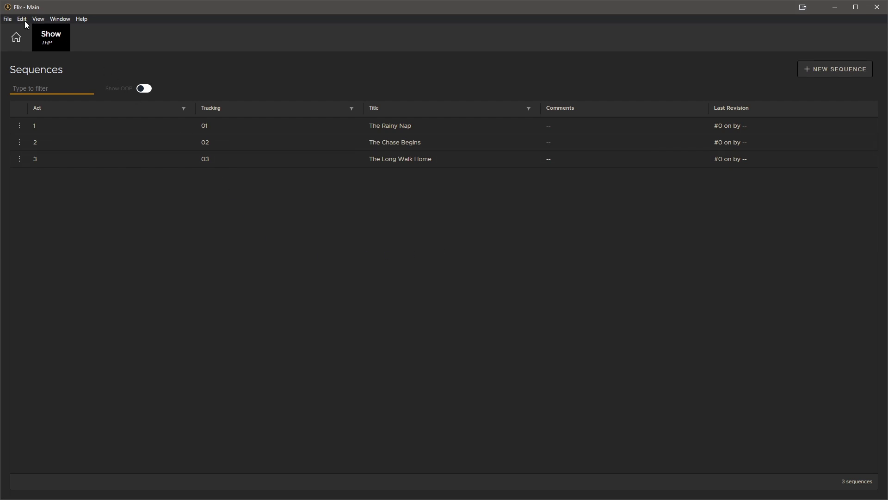
- Open the Management Console and review the user accounts and group management
{"action": "left_click", "coordinate": [8, 19]}
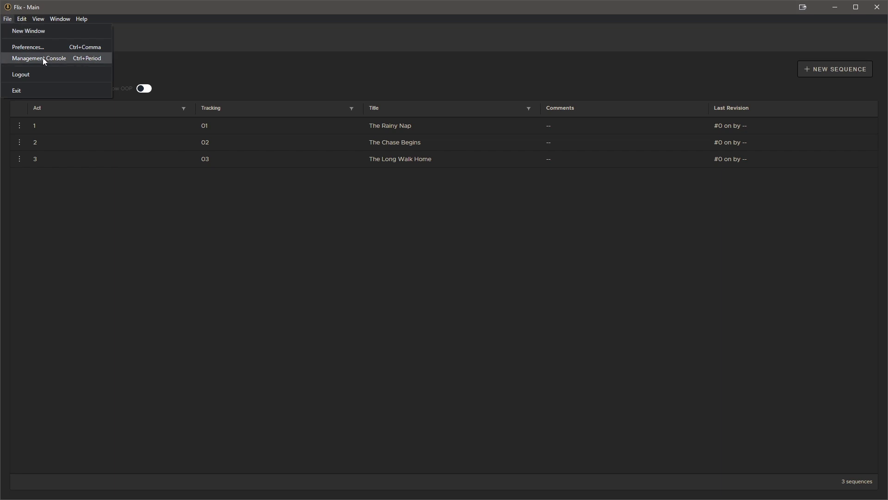
{"action": "left_click", "coordinate": [43, 58]}
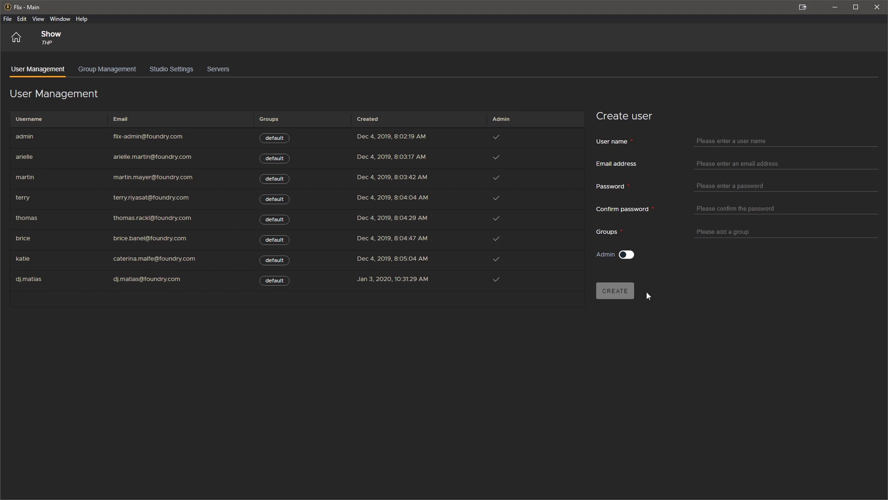
{"action": "left_click", "coordinate": [95, 72]}
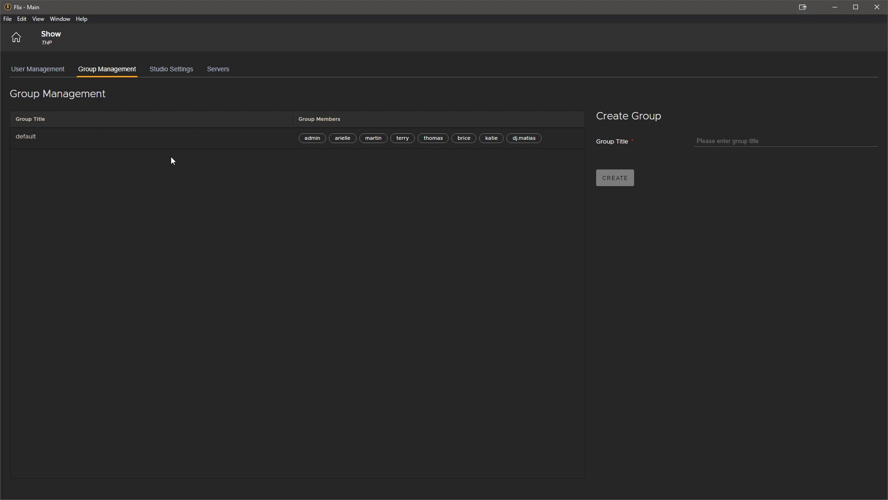
- Enforce the Editorial Tool and Sketching Tool at studio level in the general third-party app settings
{"action": "left_click", "coordinate": [180, 72]}
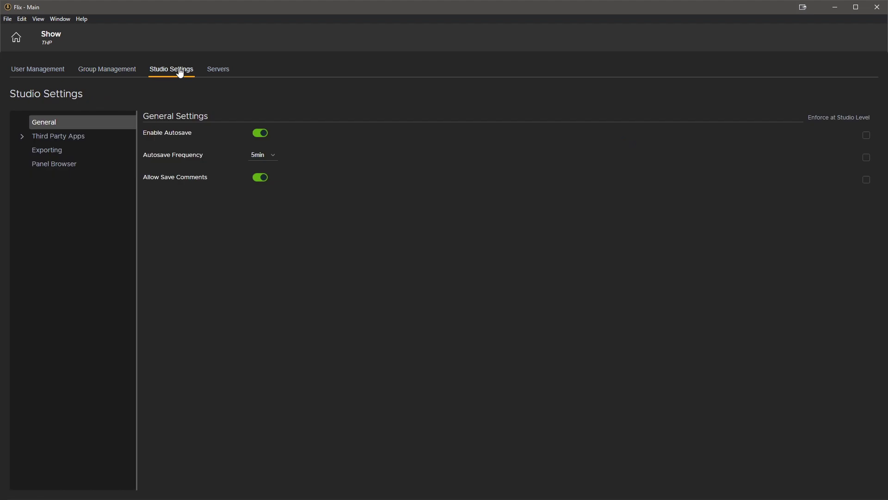
{"action": "left_click", "coordinate": [22, 137]}
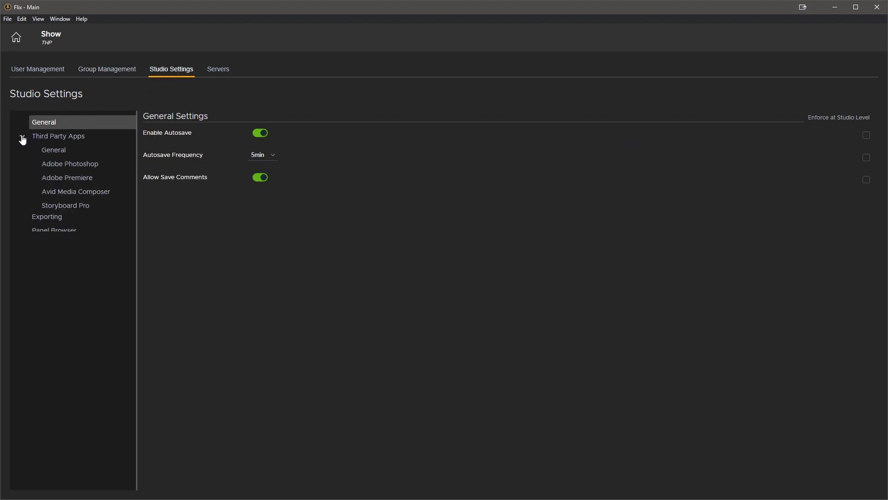
{"action": "left_click", "coordinate": [55, 150]}
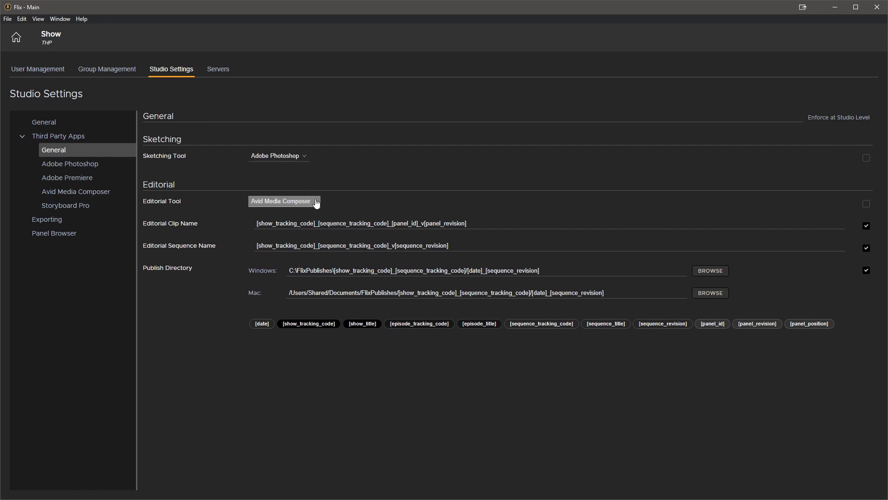
{"action": "left_click", "coordinate": [867, 203]}
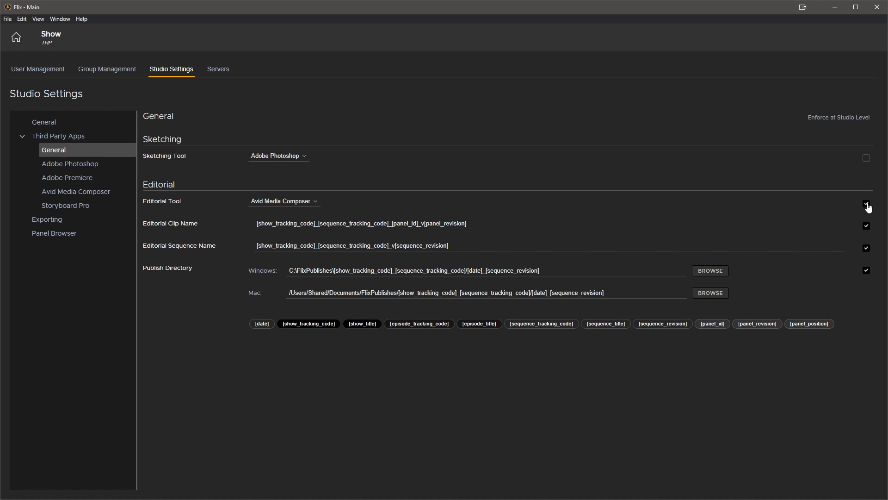
{"action": "left_click", "coordinate": [866, 159]}
- Try appending the sequence tracking code and panel ID tokens to the Editorial Clip Name, and remove them again
{"action": "left_click", "coordinate": [482, 226]}
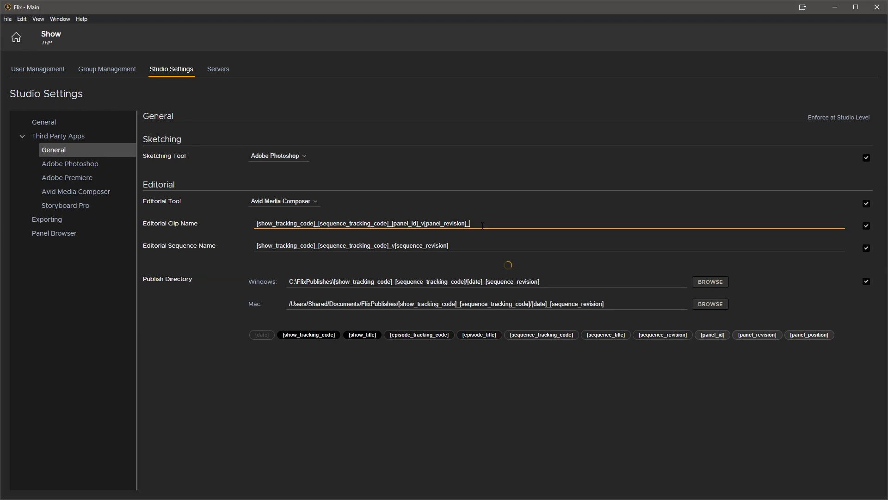
{"action": "left_click", "coordinate": [525, 339]}
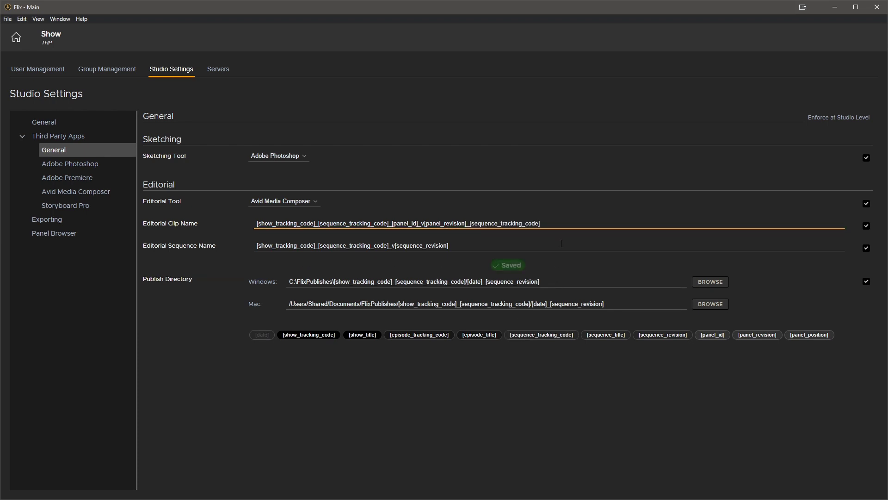
{"action": "type", "text": "_"}
{"action": "left_click", "coordinate": [720, 338]}
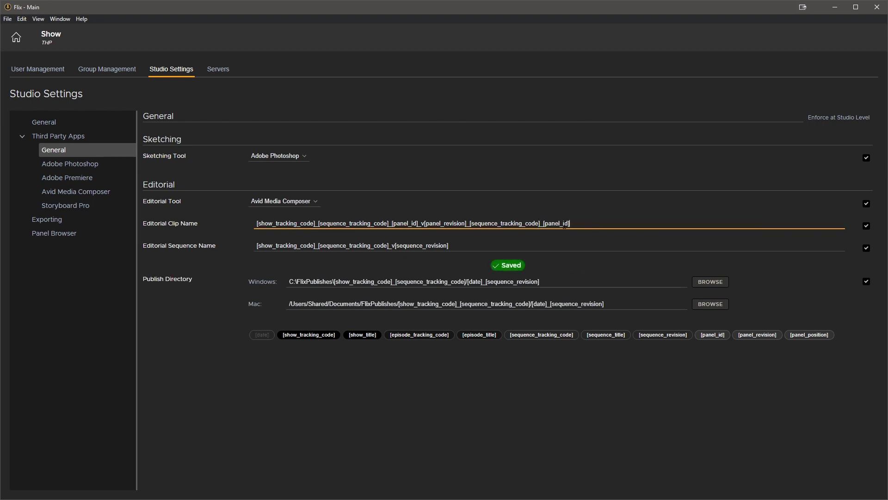
{"action": "left_click_drag", "start_coordinate": [565, 225], "coordinate": [469, 223]}
{"action": "key", "text": "BackSpace"}
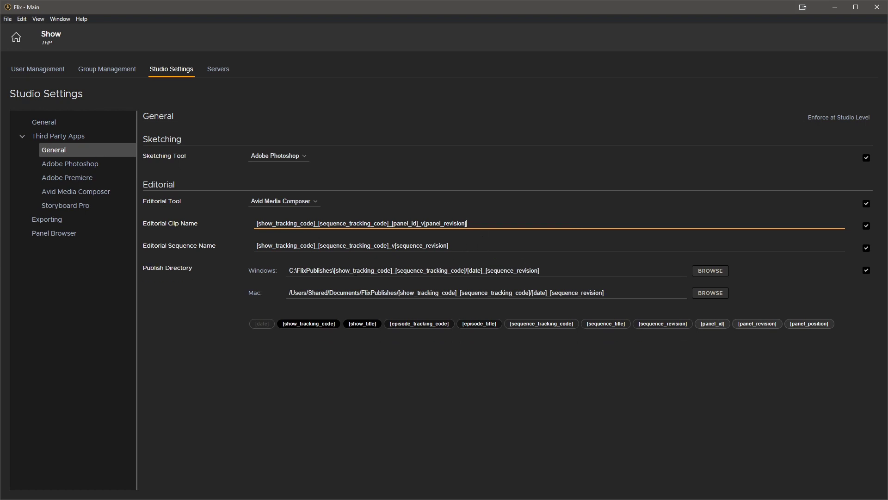
- Examine the root folders in the Windows and Mac paths of the Publish Directory
{"action": "left_click_drag", "start_coordinate": [290, 270], "coordinate": [333, 270]}
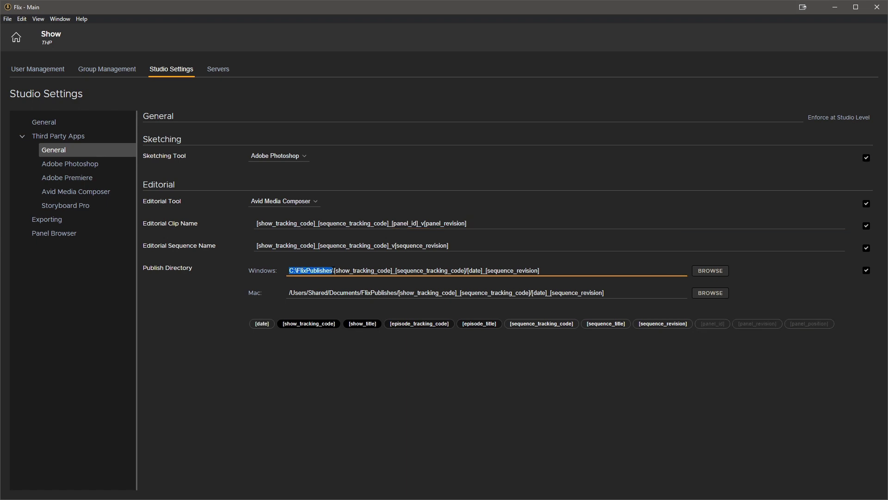
{"action": "left_click_drag", "start_coordinate": [289, 292], "coordinate": [360, 293]}
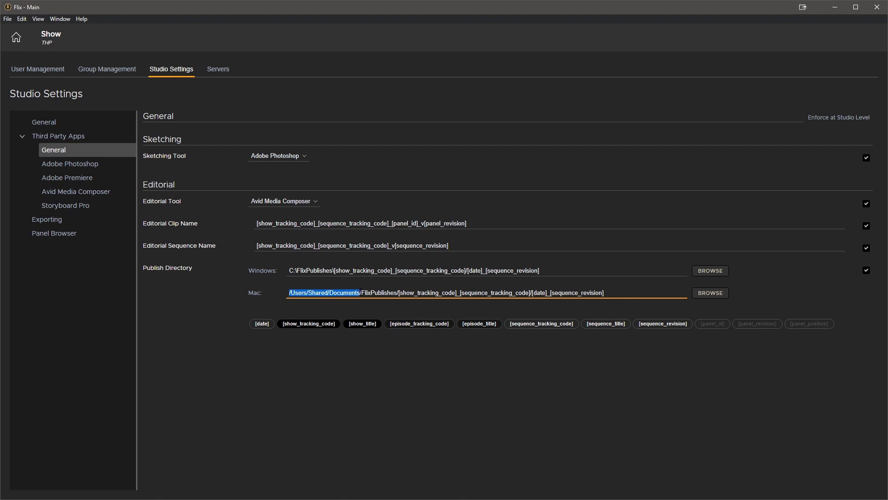
- Enforce the Avid Media Composer settings at studio level, from Codec and Clip Duration through New Clip Color
{"action": "left_click", "coordinate": [90, 193]}
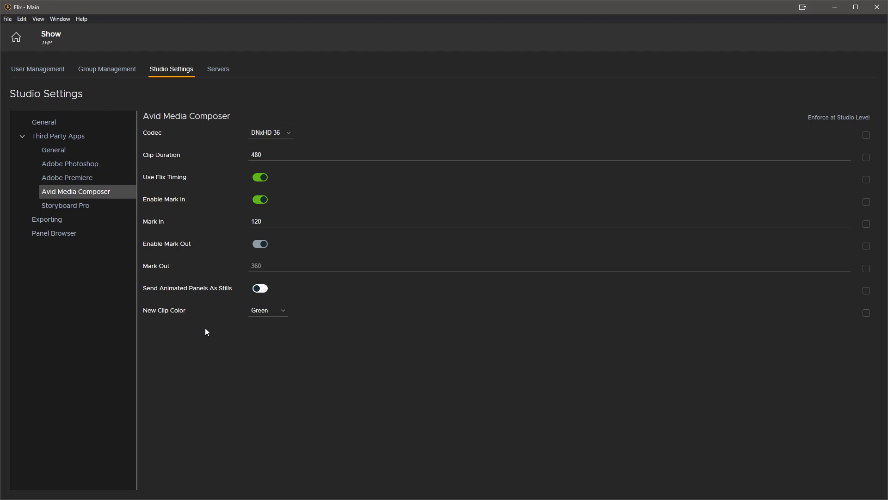
{"action": "left_click", "coordinate": [867, 135]}
{"action": "left_click", "coordinate": [866, 158]}
{"action": "left_click", "coordinate": [867, 180]}
{"action": "left_click", "coordinate": [866, 203]}
{"action": "left_click", "coordinate": [866, 224]}
{"action": "left_click", "coordinate": [867, 247]}
{"action": "left_click", "coordinate": [867, 269]}
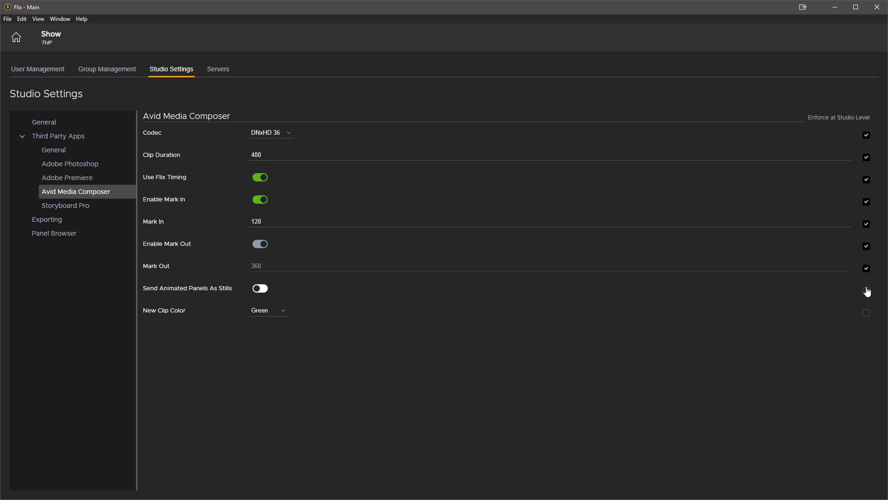
{"action": "left_click", "coordinate": [867, 313]}
- Enforce both export filename formats and the default export path at studio level, and check the Windows and Mac root folders
{"action": "left_click", "coordinate": [46, 227]}
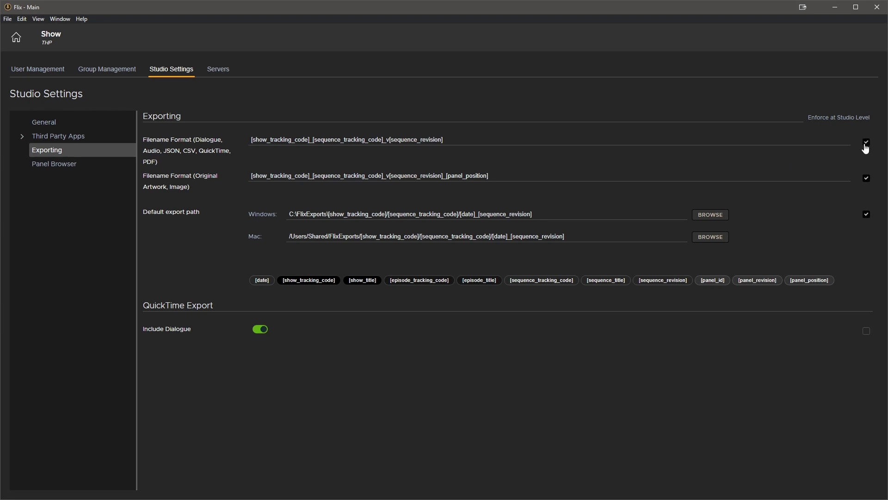
{"action": "left_click", "coordinate": [866, 213]}
{"action": "left_click_drag", "start_coordinate": [290, 213], "coordinate": [329, 213]}
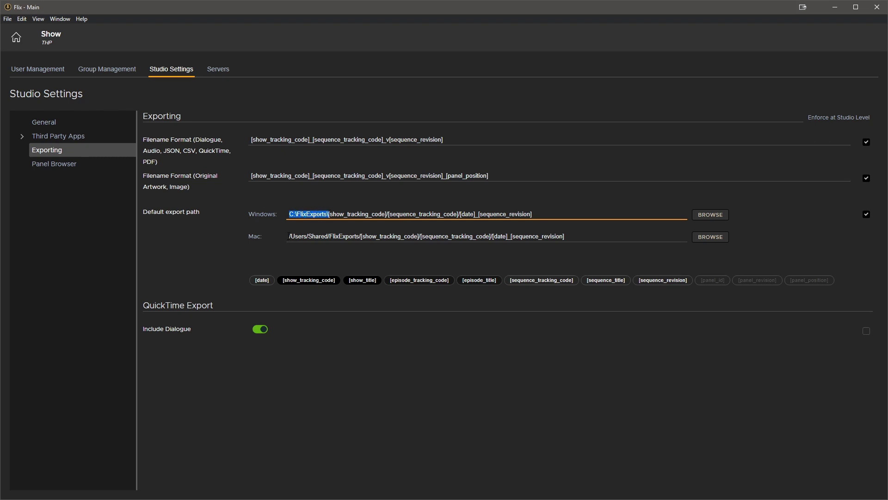
{"action": "left_click_drag", "start_coordinate": [288, 236], "coordinate": [365, 235]}
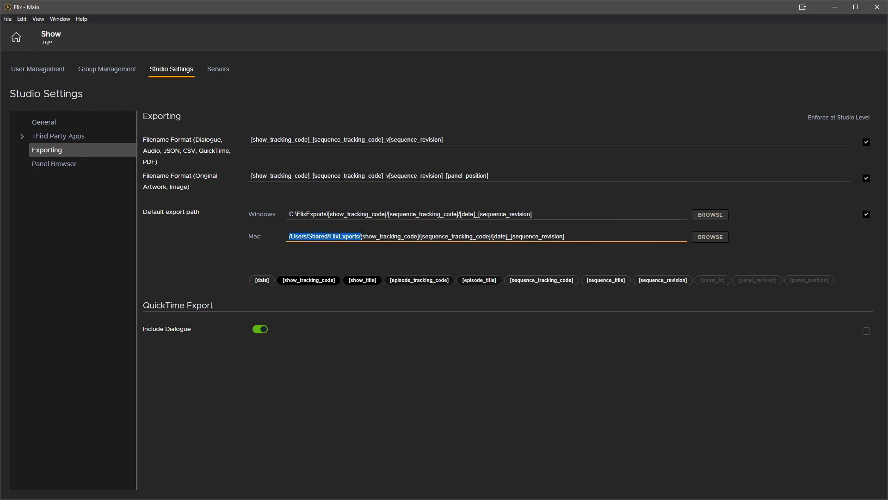
- Open the user Preferences to check how the enforced editorial name and publish settings appear there, and close them
{"action": "left_click", "coordinate": [7, 19]}
{"action": "left_click", "coordinate": [24, 48]}
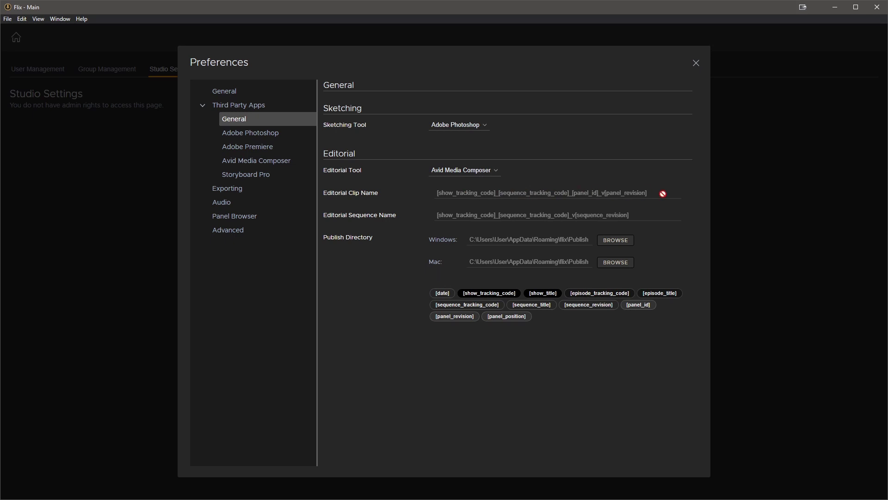
{"action": "key", "text": "Escape"}
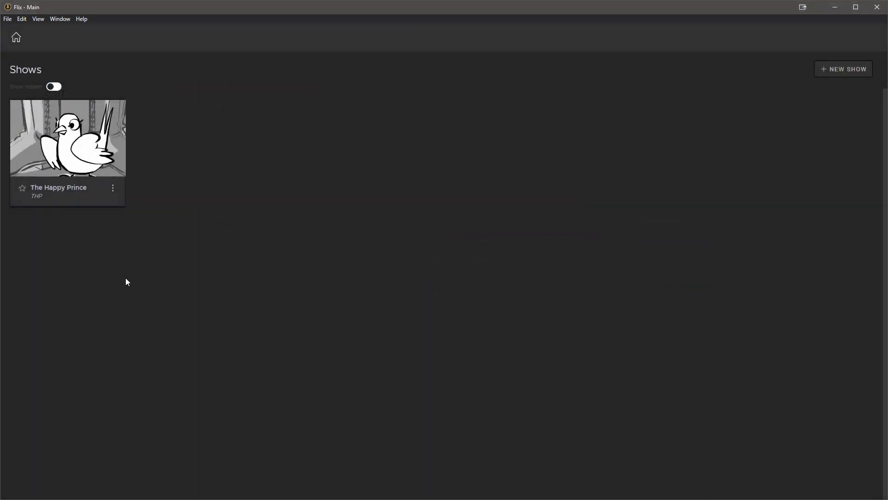
- Enforce both export filename formats and the default export path at show level in The Happy Prince's show settings
{"action": "left_click", "coordinate": [114, 189]}
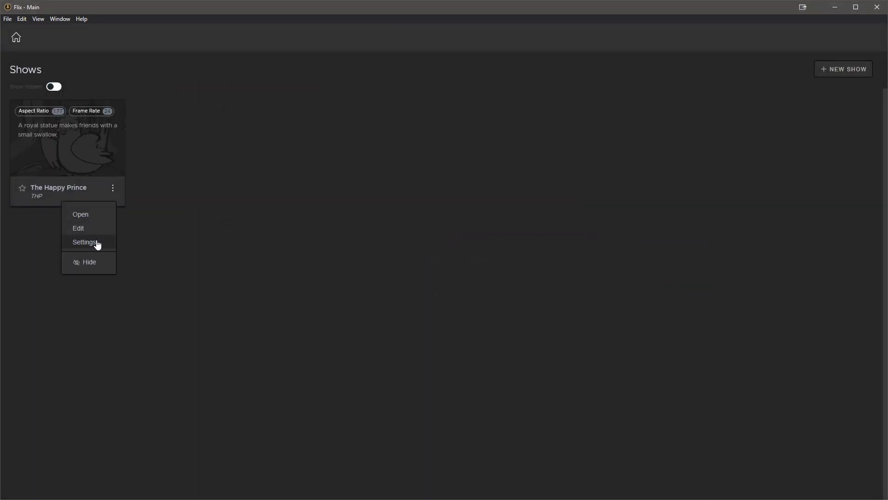
{"action": "left_click", "coordinate": [96, 242]}
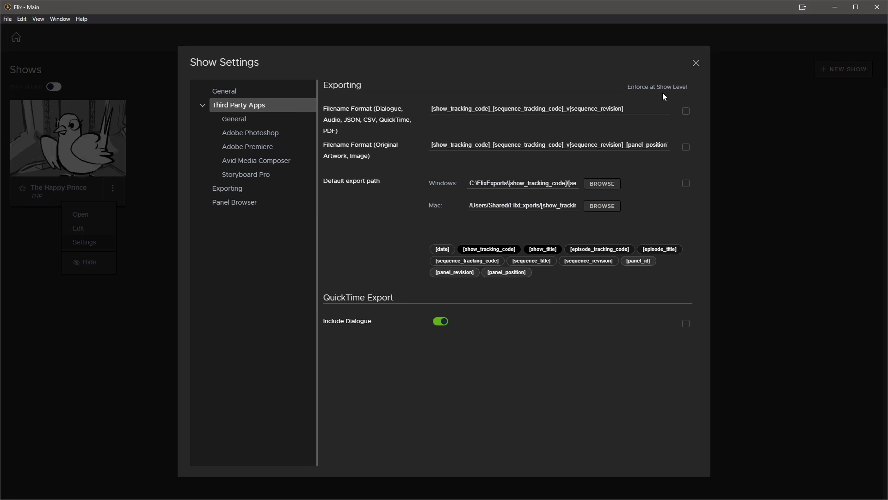
{"action": "mouse_move", "coordinate": [668, 90]}
{"action": "left_click", "coordinate": [686, 112]}
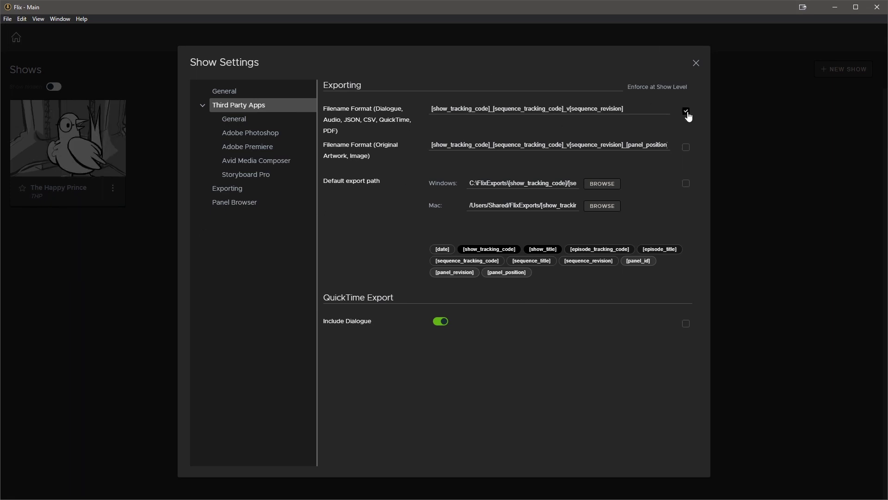
{"action": "left_click", "coordinate": [685, 147]}
{"action": "left_click", "coordinate": [686, 185]}
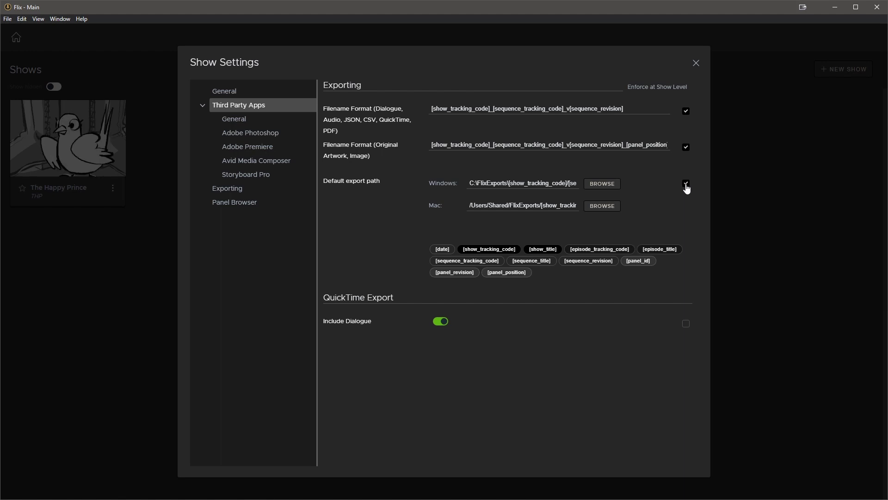
{"action": "key", "text": "Escape"}
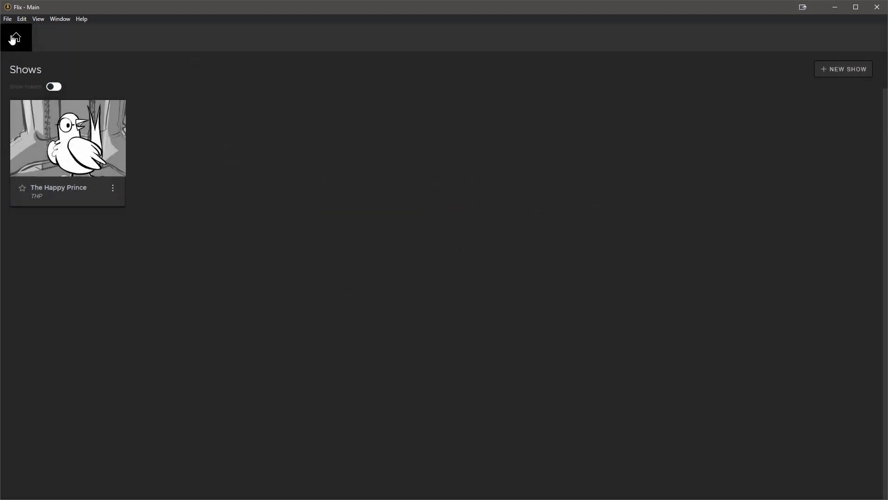